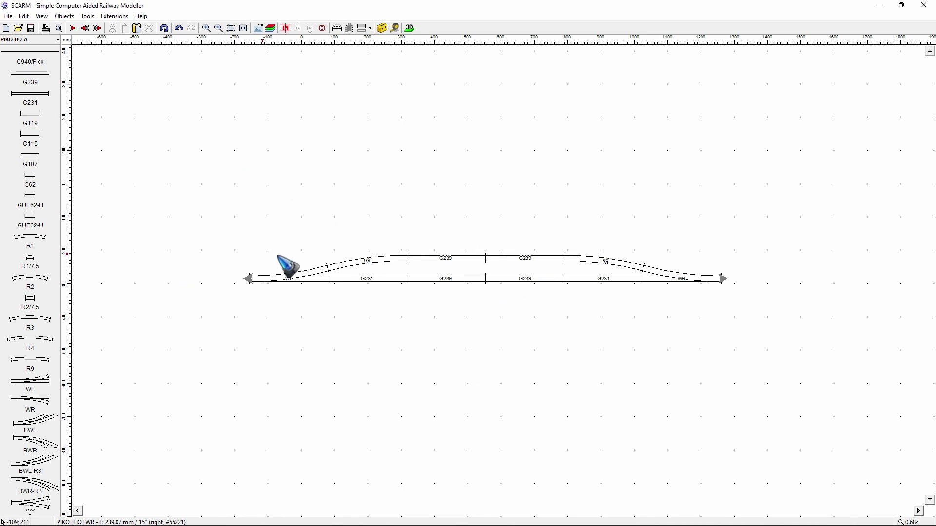
Place a start point above the station and attach the station group to a WR turnout's diverging branch
left_click(73, 28)
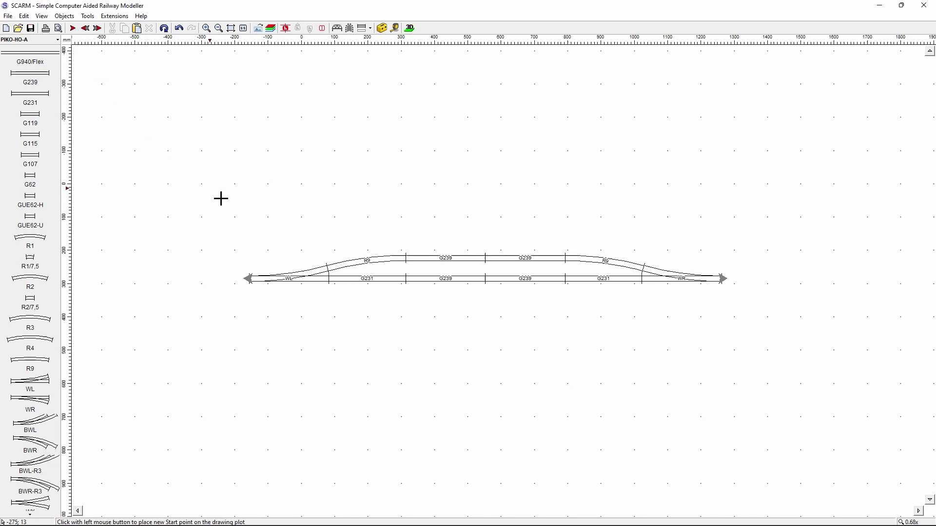
left_click(210, 187)
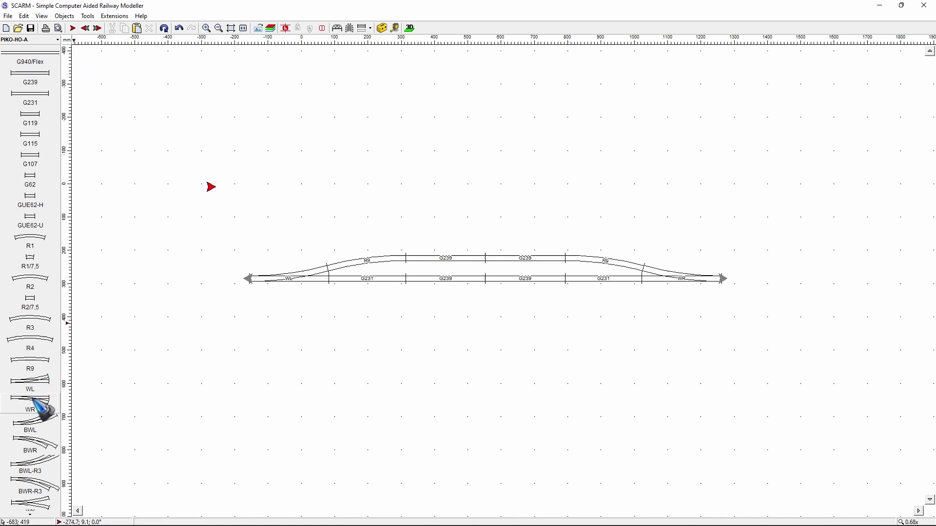
mouse_move(38, 411)
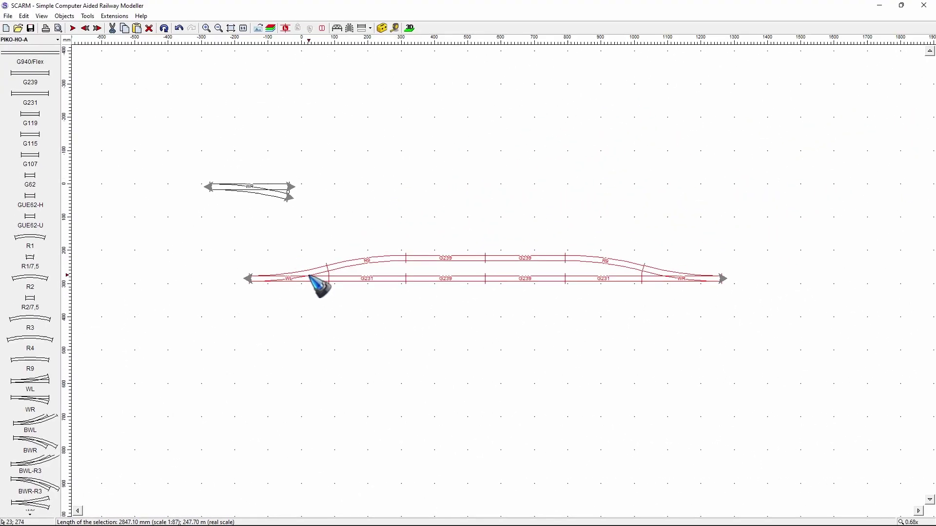
left_click_drag(310, 276, 359, 203)
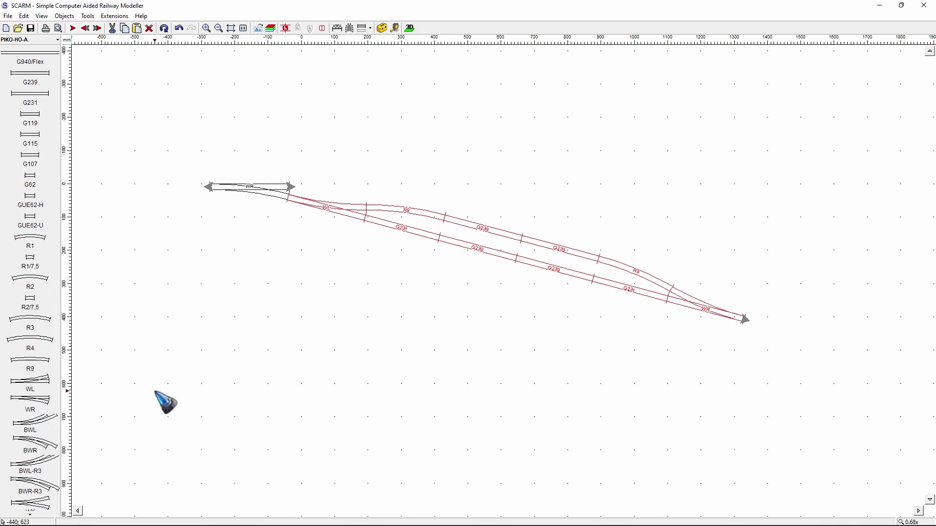
Undo the attachment, delete the extra WR turnout, and select all station tracks
key("ctrl+z")
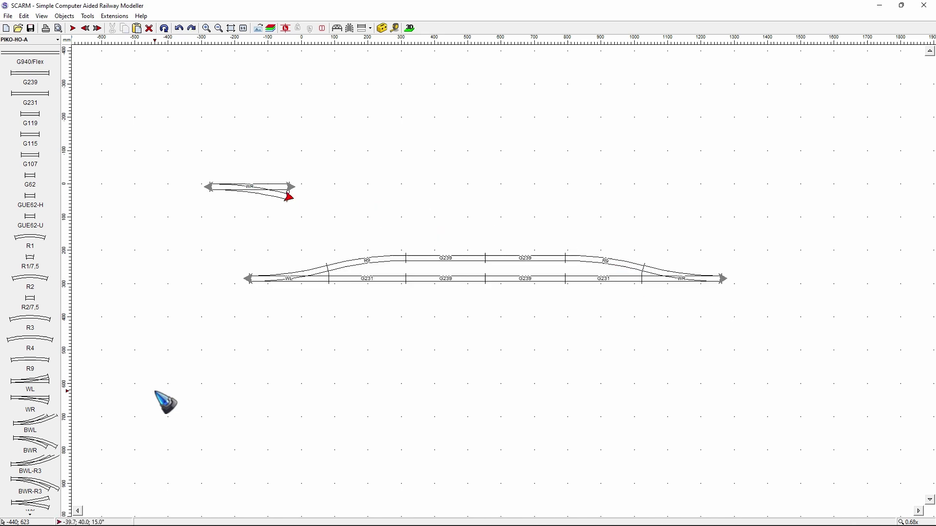
key("ctrl+z")
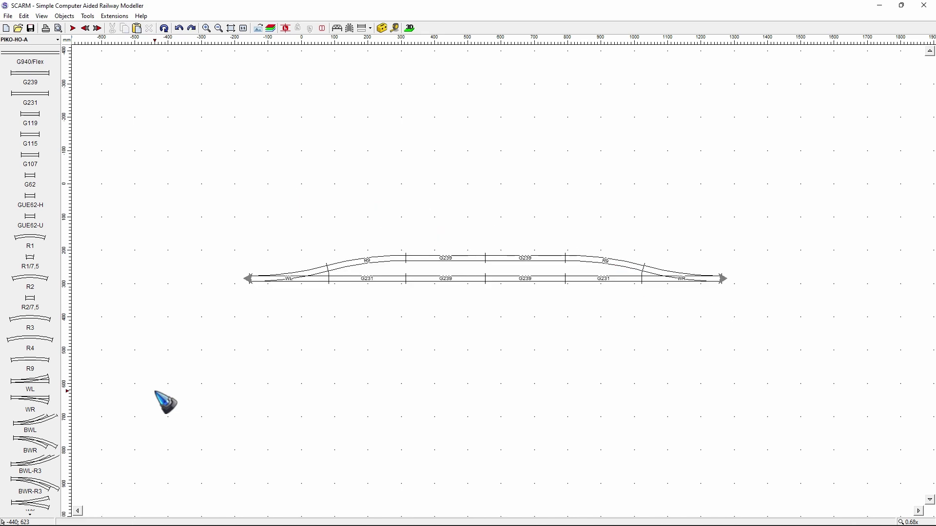
double_click(305, 280)
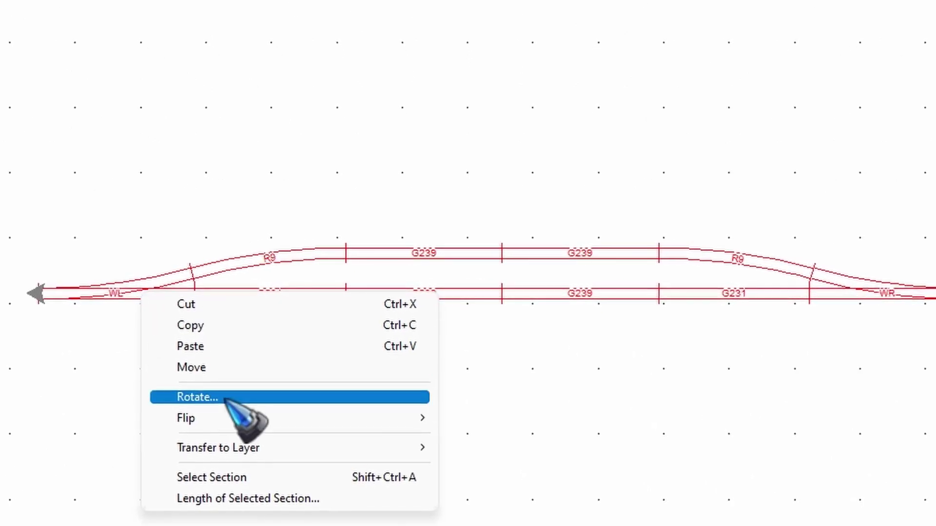
left_click(229, 397)
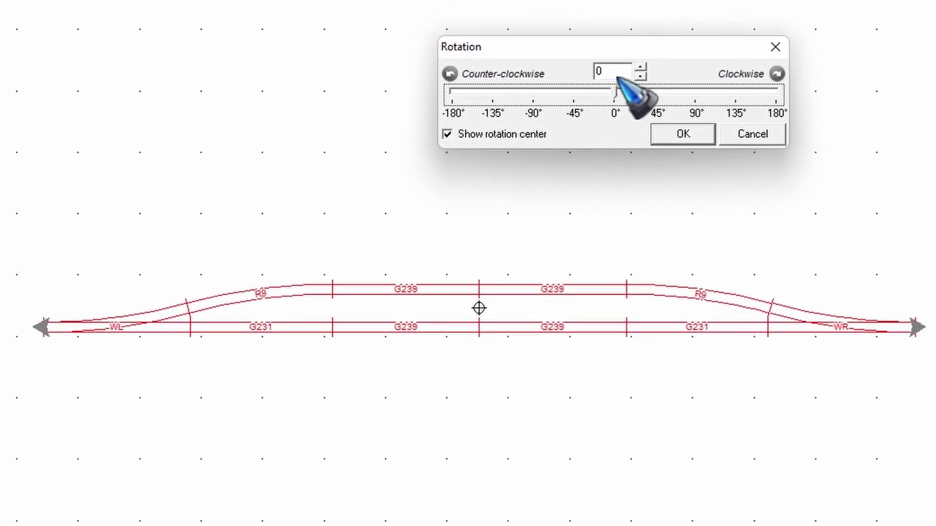
mouse_move(616, 93)
left_mouse_down()
mouse_move(581, 98)
mouse_move(595, 122)
mouse_move(622, 121)
mouse_move(596, 123)
mouse_move(607, 123)
left_mouse_up()
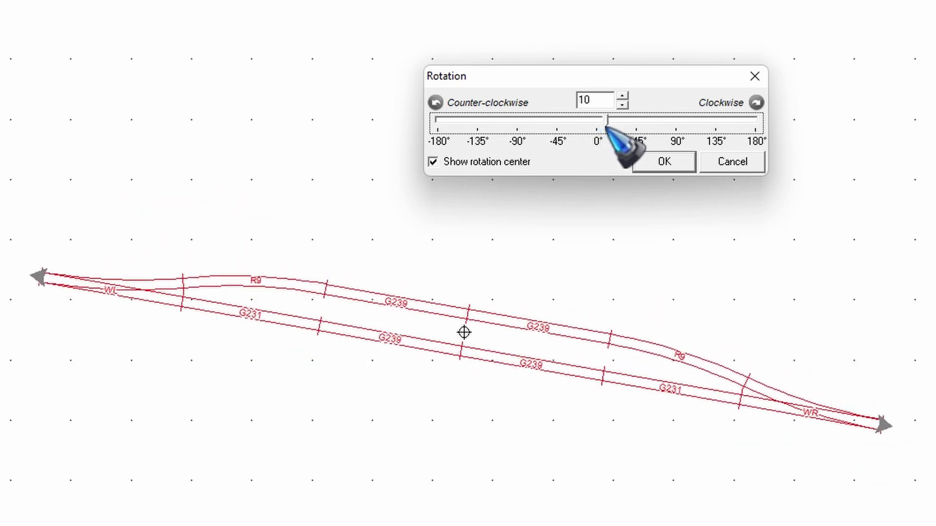
left_click(622, 104)
left_click(622, 104)
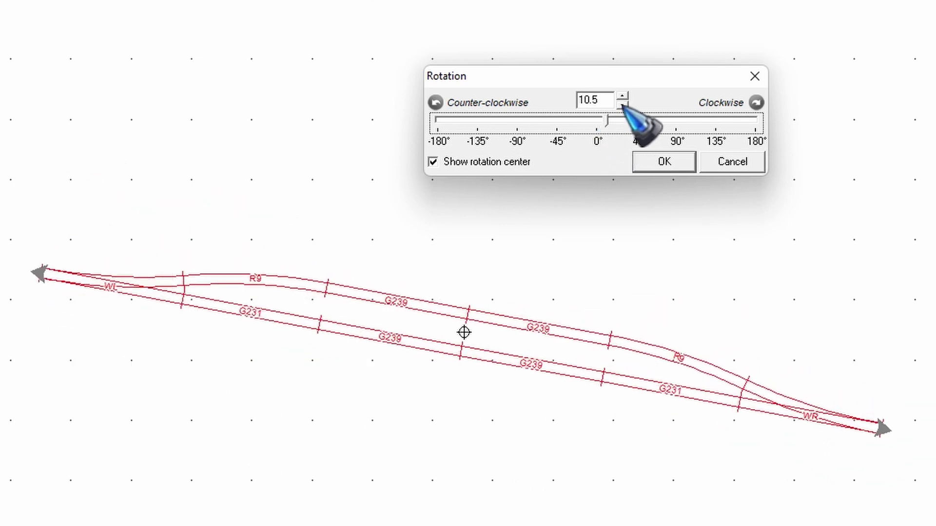
left_click(622, 104)
left_click(622, 103)
left_click(622, 104)
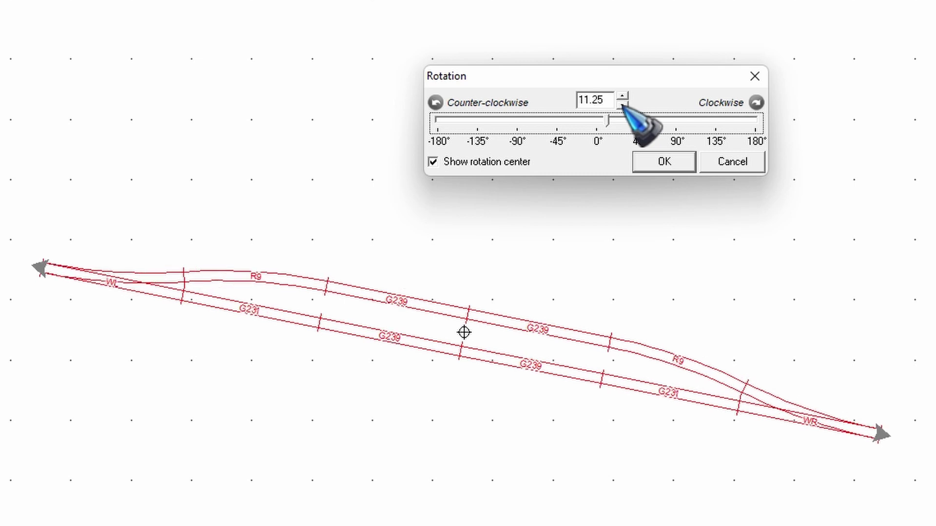
left_click(622, 96)
double_click(622, 96)
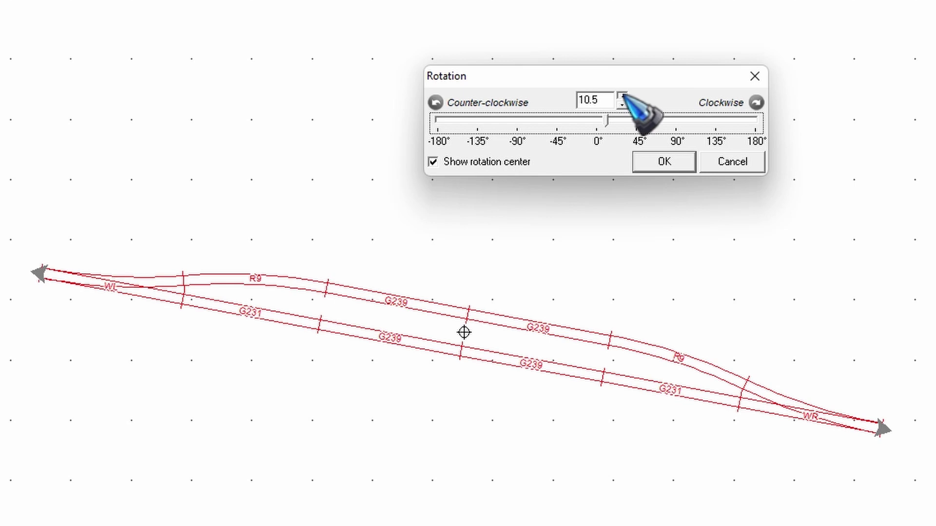
left_click(622, 96)
left_click(622, 96)
double_click(622, 96)
double_click(622, 96)
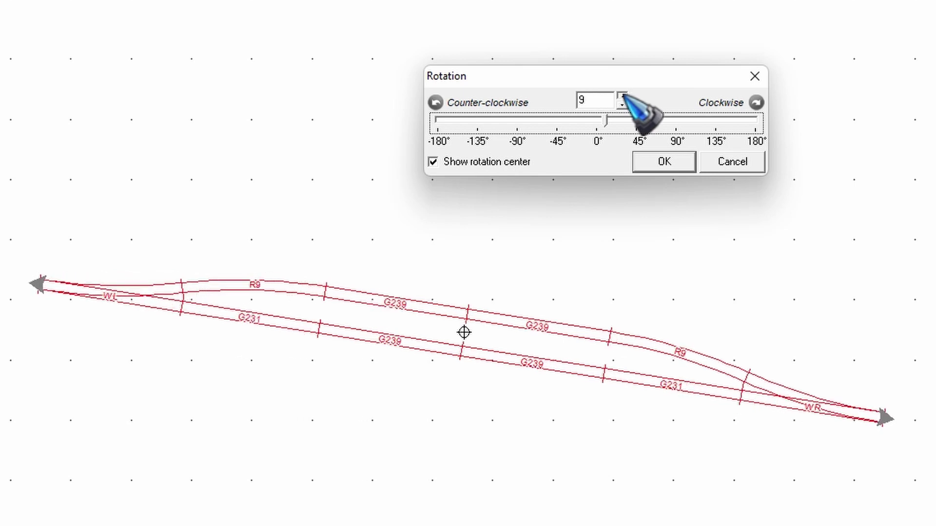
double_click(622, 96)
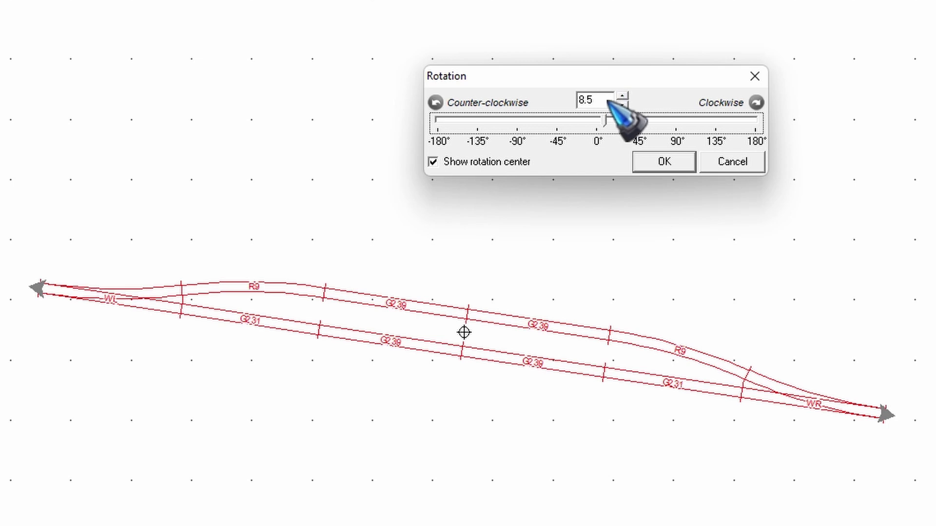
left_click(622, 103)
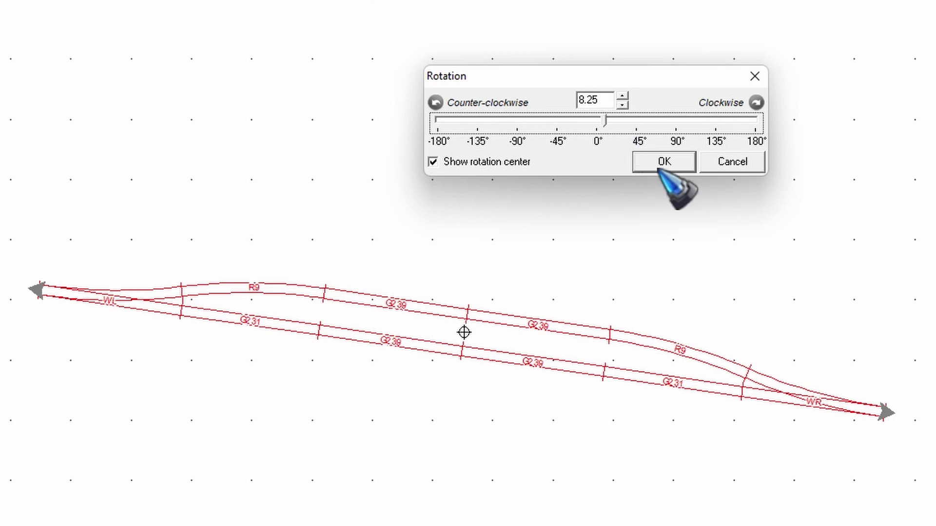
left_click(734, 163)
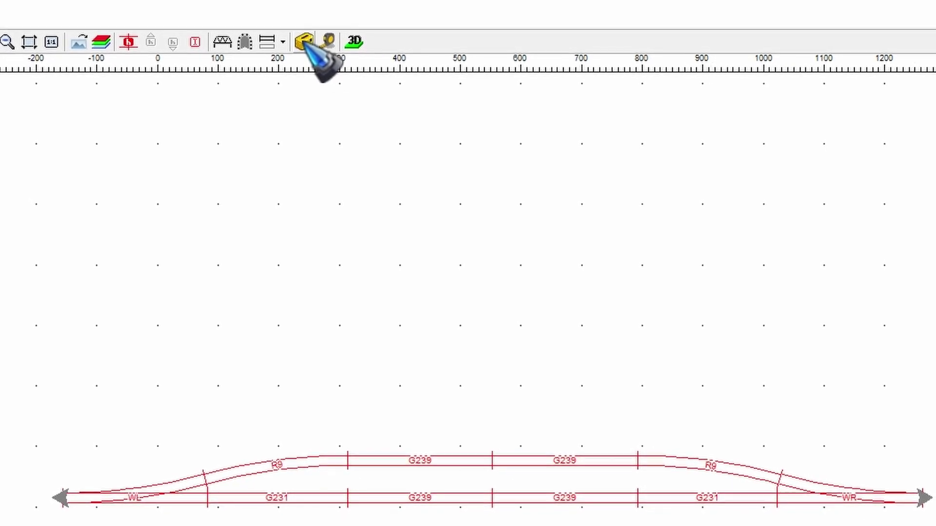
In the Toolbox's Start point mode, enter X 0, Y 0 and angle 8.37
left_click(305, 43)
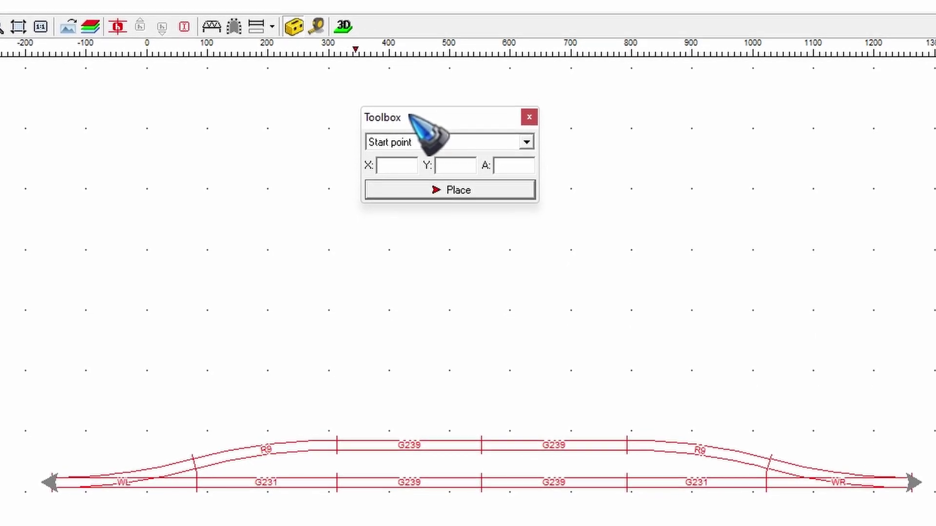
left_click(521, 138)
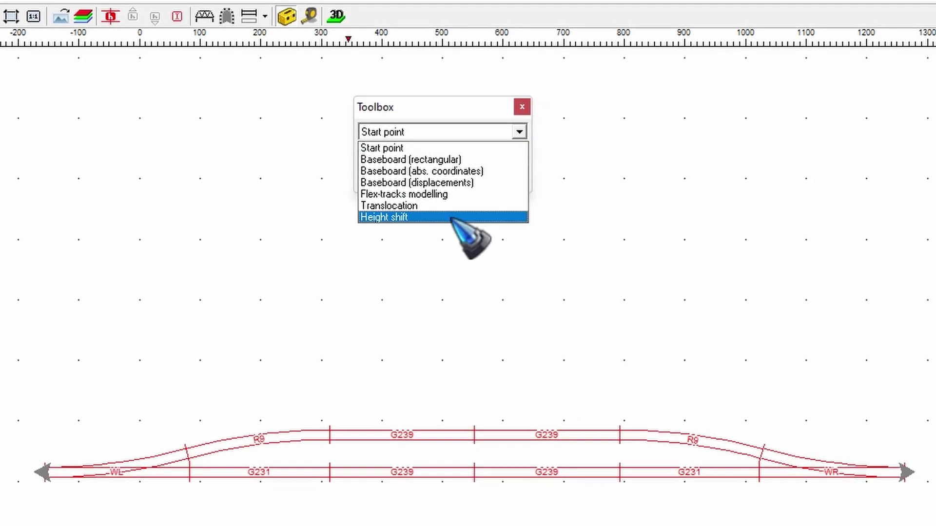
left_click(472, 138)
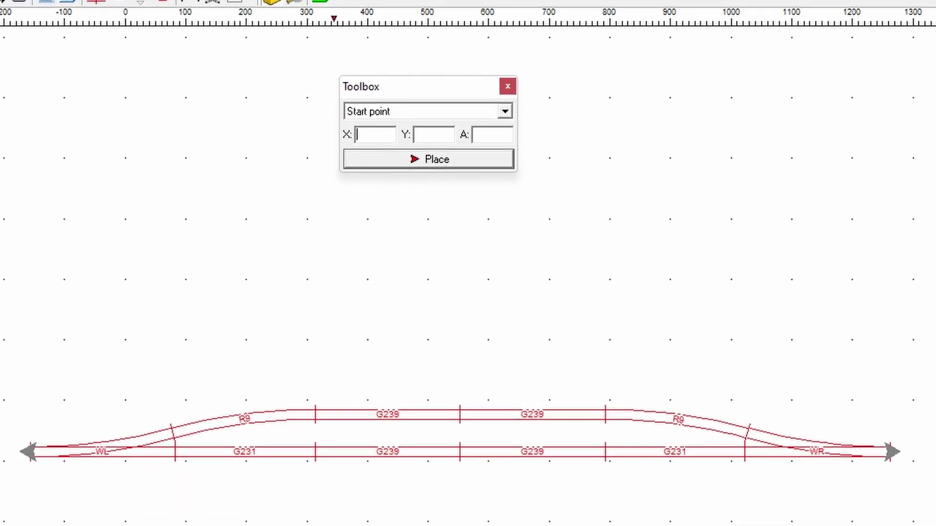
left_click(375, 135)
type("0")
left_click(429, 131)
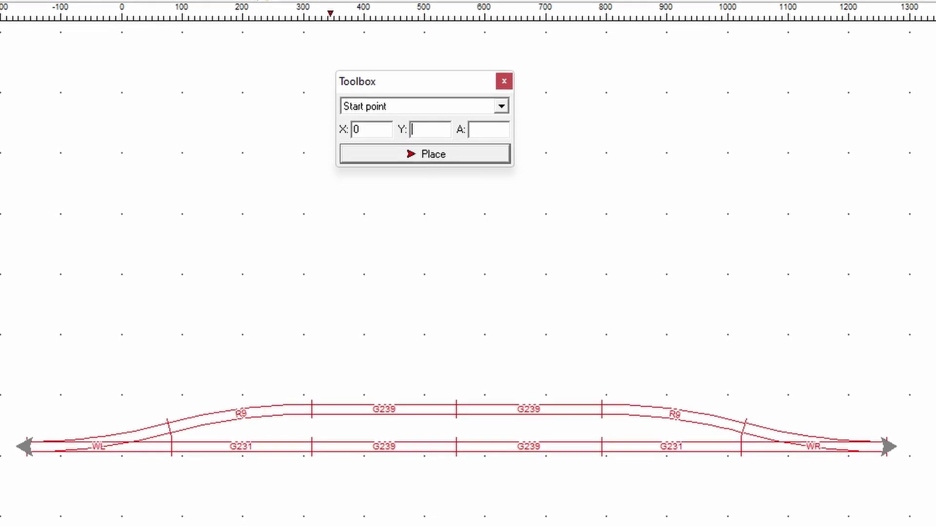
type("0")
left_click(490, 132)
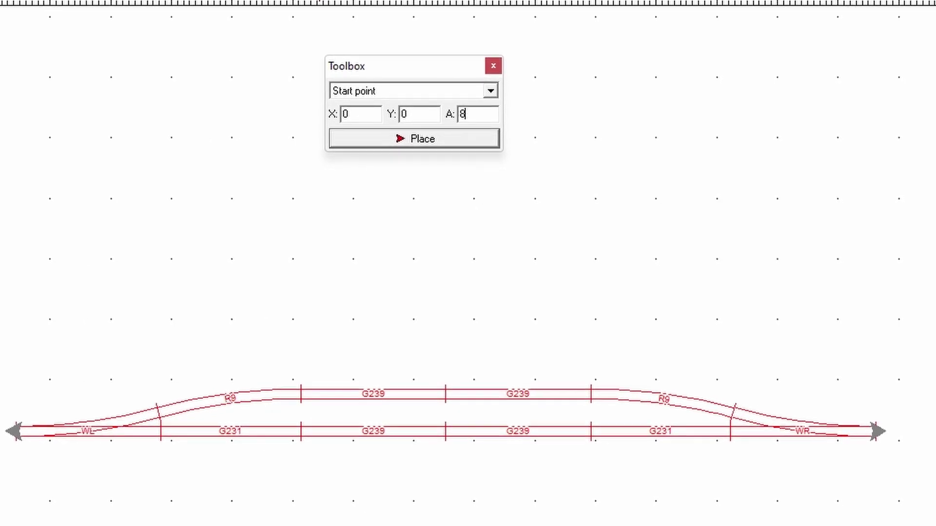
type("8.3")
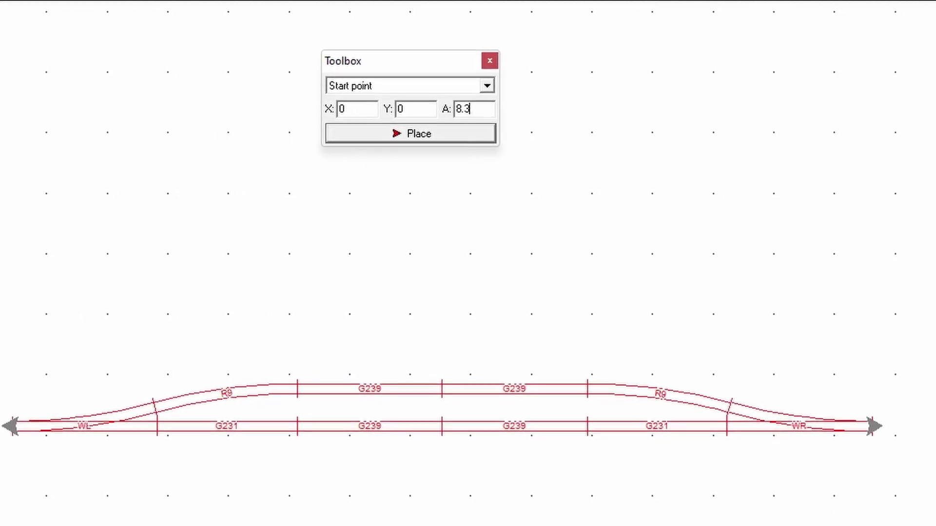
type("7")
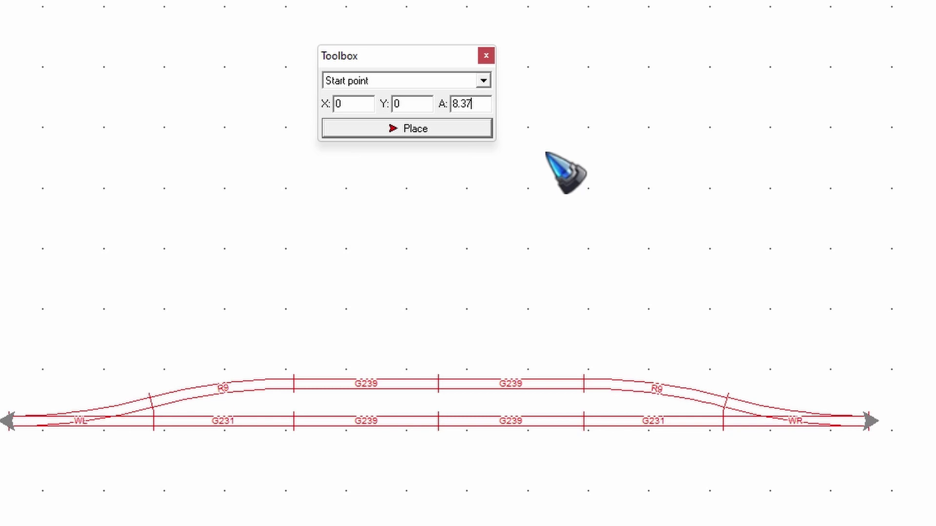
Place the 0,0 start point at 8.37° from the Toolbox
left_click(399, 120)
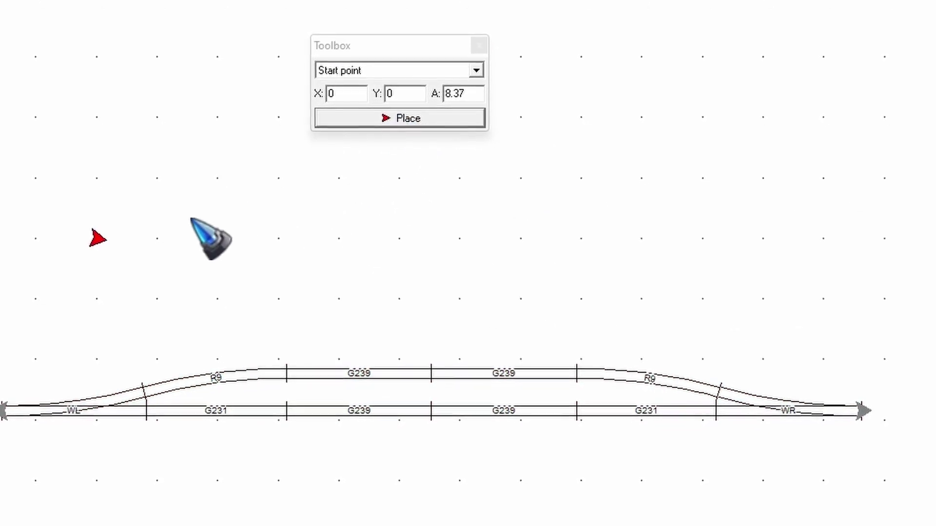